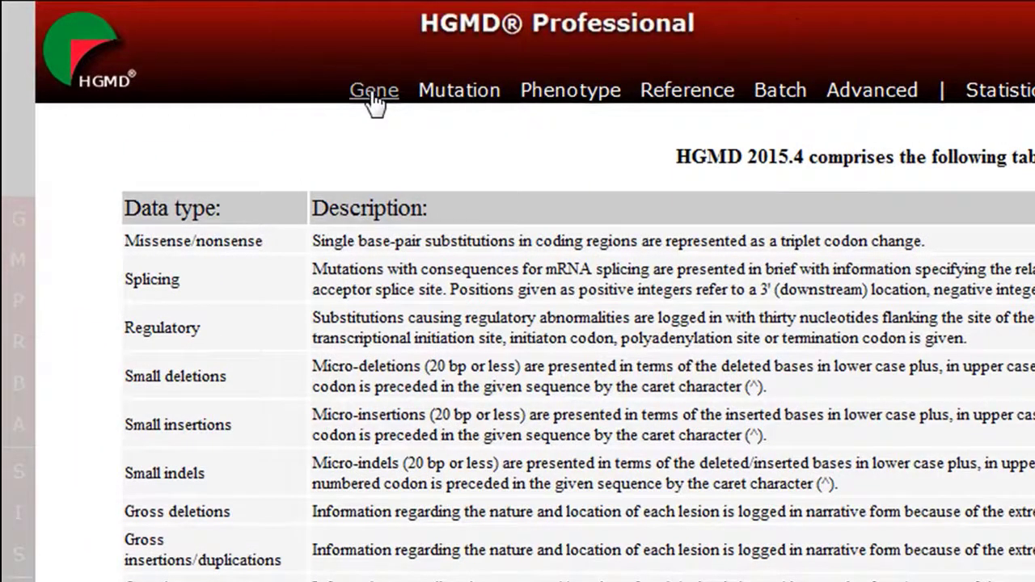
# Open the Gene Search page and review the Search fields options, leaving All fields selected.
pyautogui.click(374, 93)
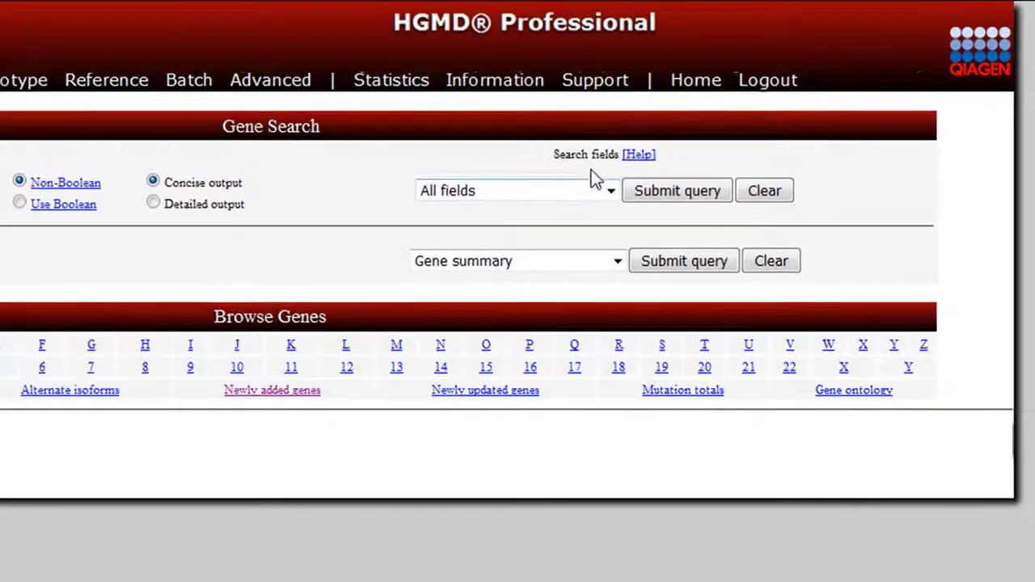
pyautogui.click(613, 193)
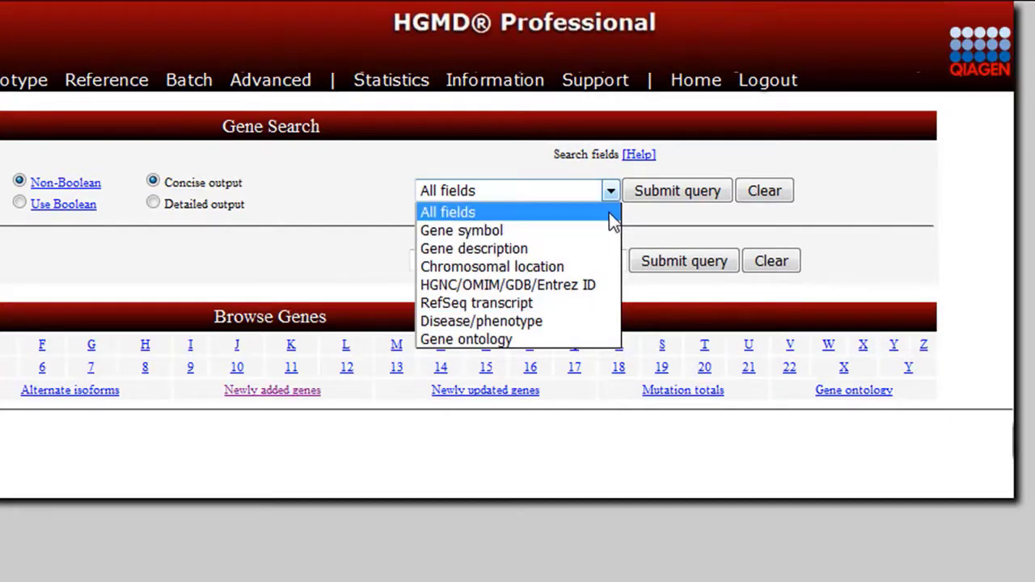
# Search all fields for brca1 and open the BRCA1 entry among the 37 matching genes.
pyautogui.click(635, 220)
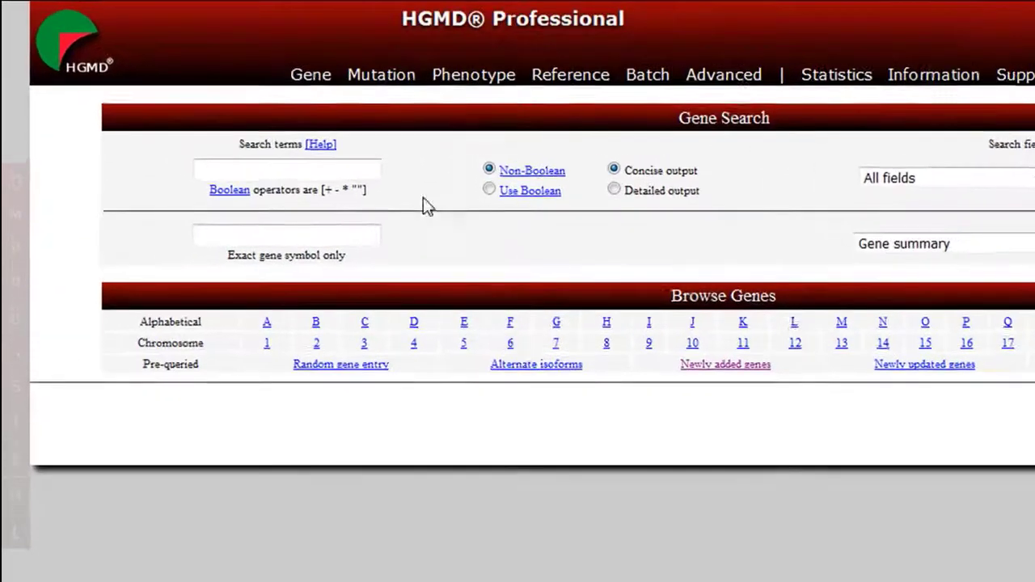
pyautogui.click(356, 173)
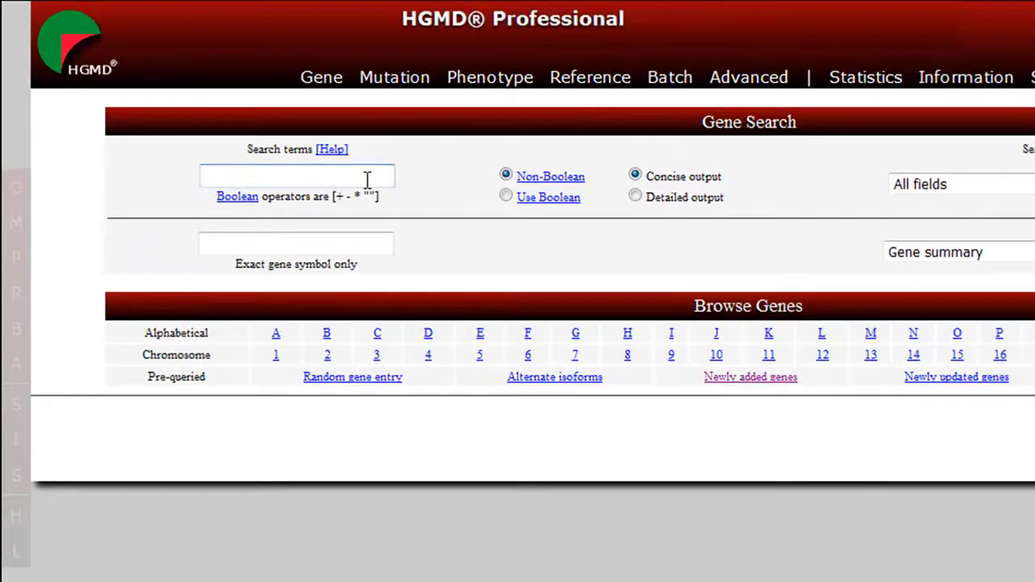
pyautogui.write('brca1')
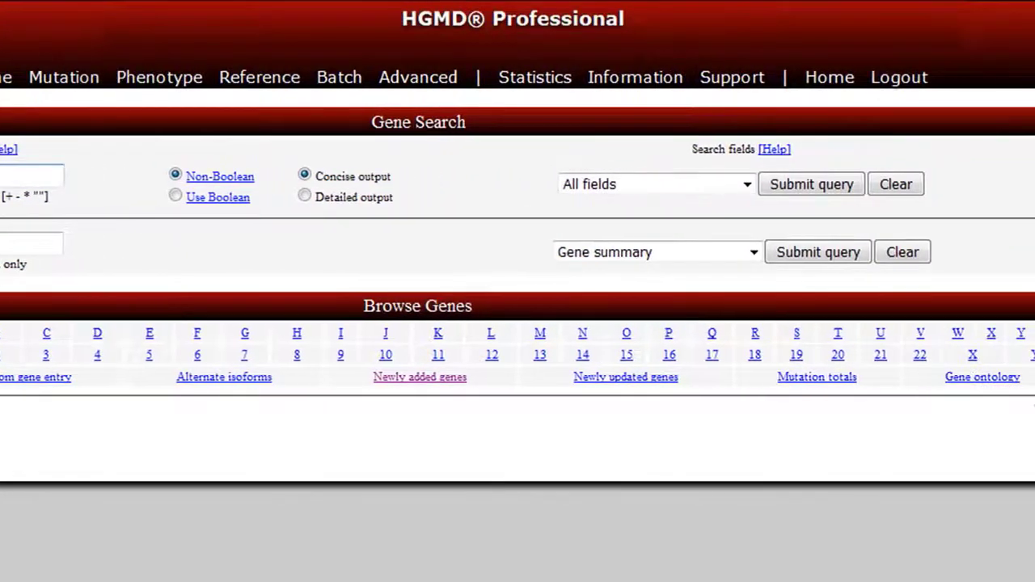
pyautogui.click(748, 185)
pyautogui.click(749, 186)
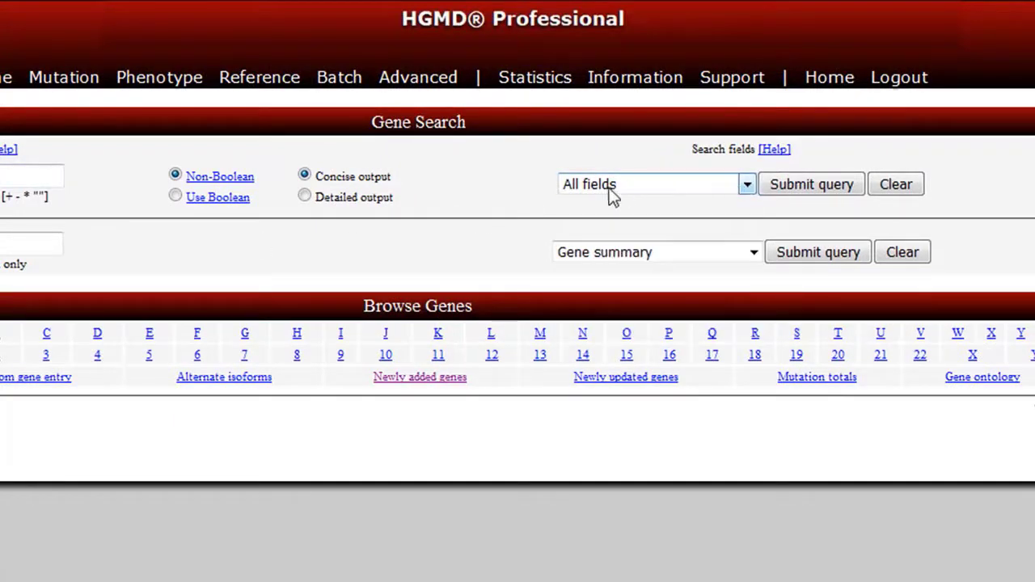
pyautogui.click(780, 186)
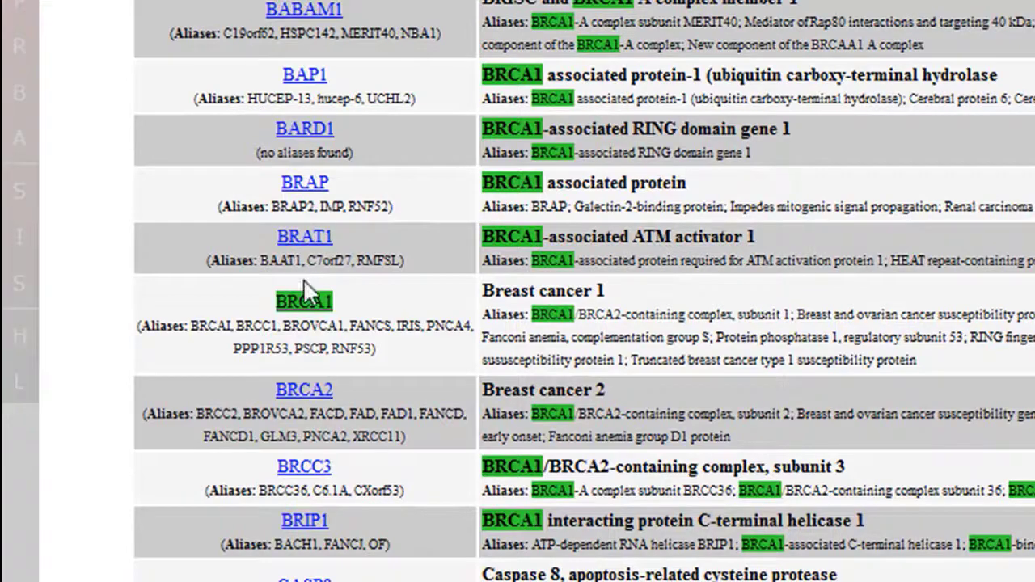
pyautogui.click(321, 305)
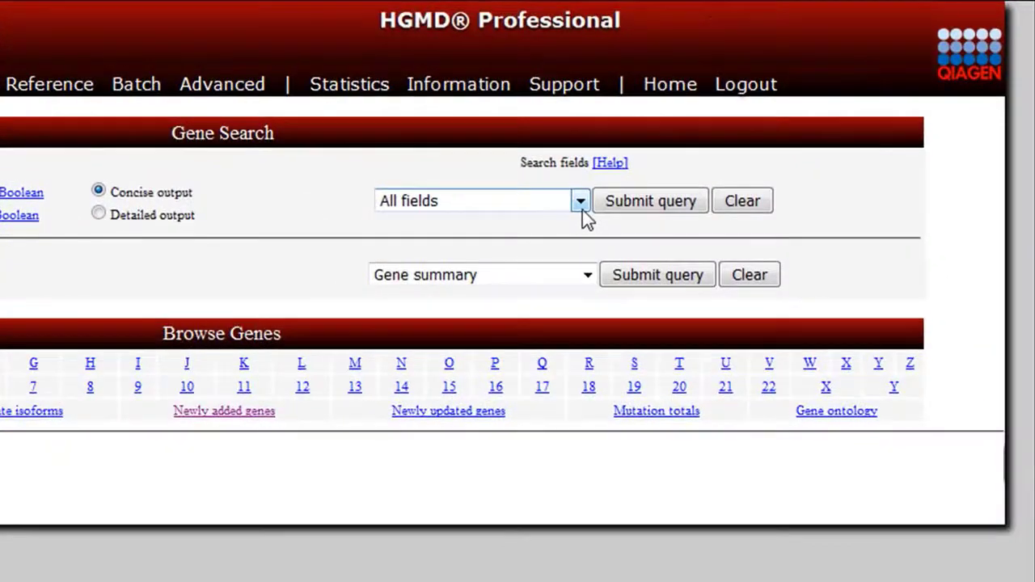
# Search the term 672 as an HGNC/OMIM/GDB/Entrez ID.
pyautogui.click(746, 130)
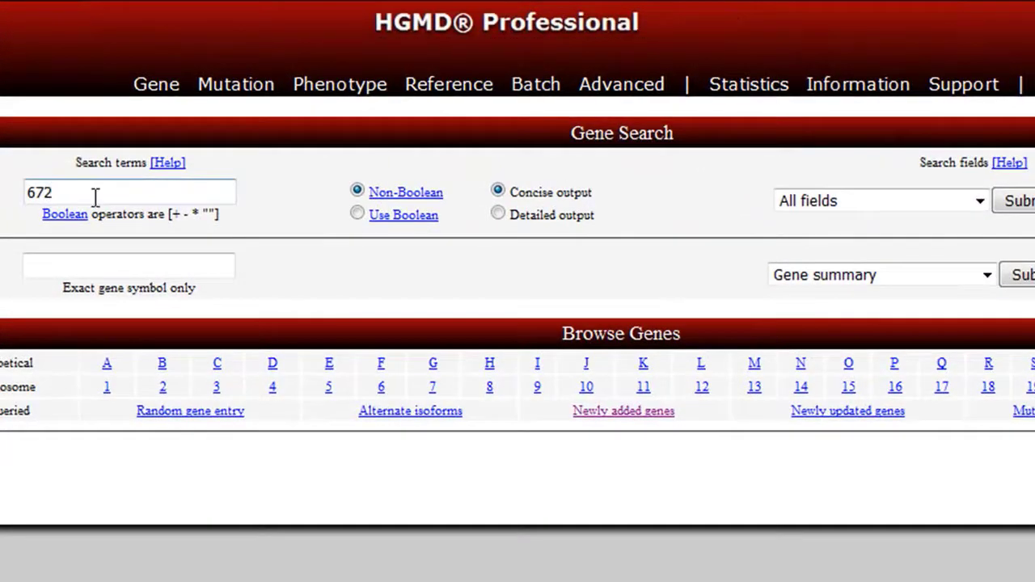
pyautogui.click(980, 202)
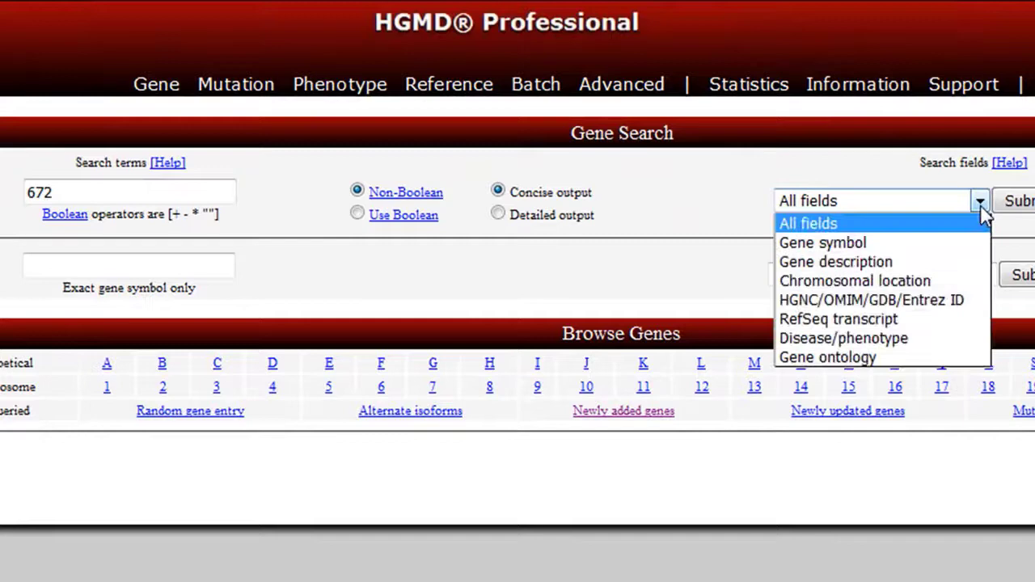
pyautogui.click(975, 300)
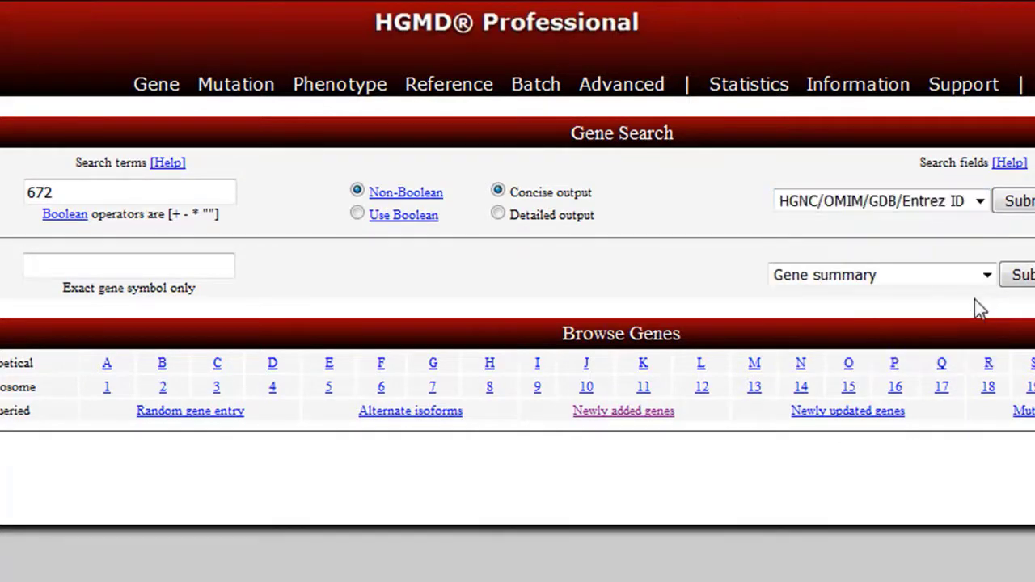
# Search chromosomal location 17q21, returning 103 genes.
pyautogui.click(939, 202)
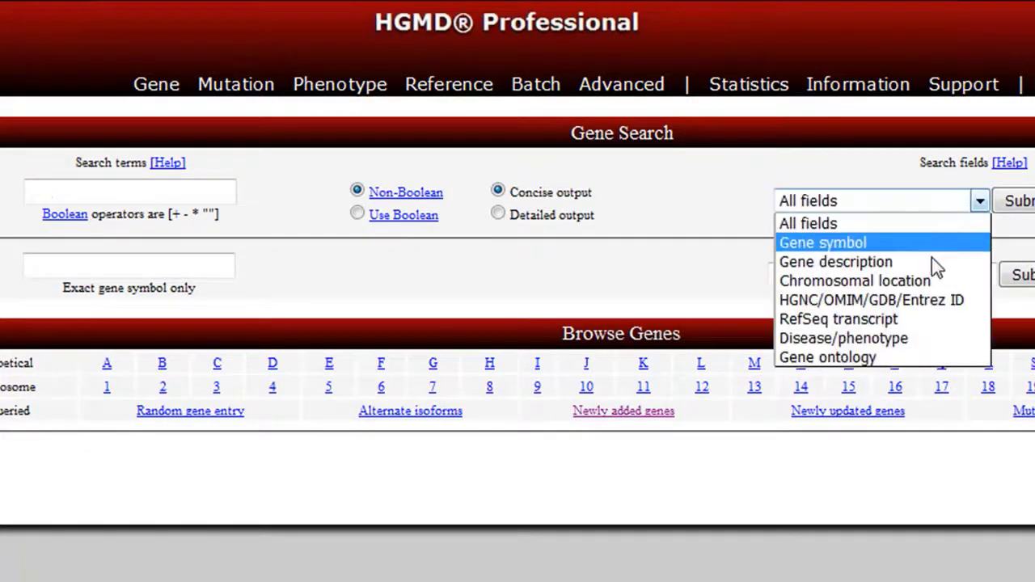
pyautogui.click(931, 280)
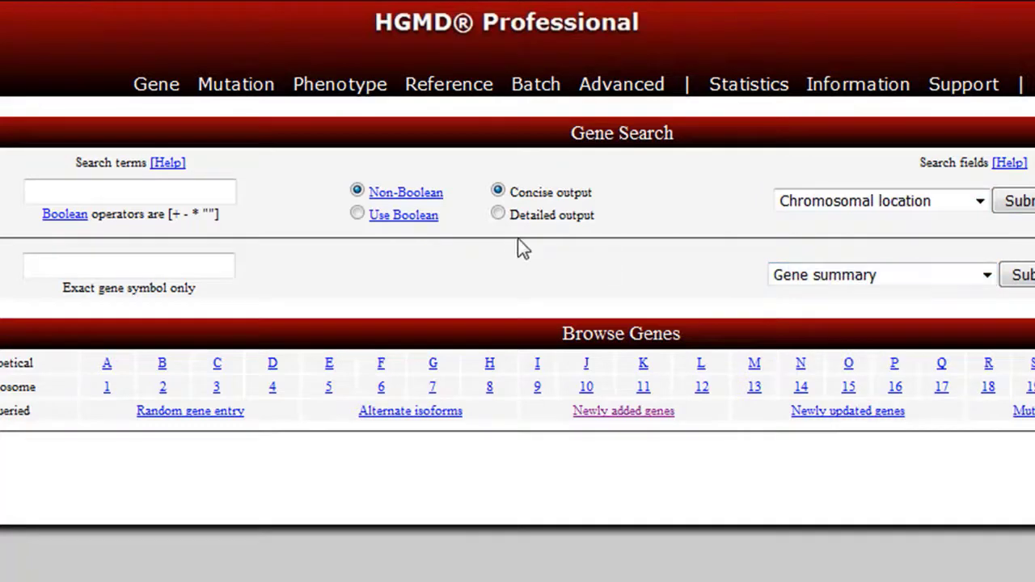
pyautogui.click(186, 187)
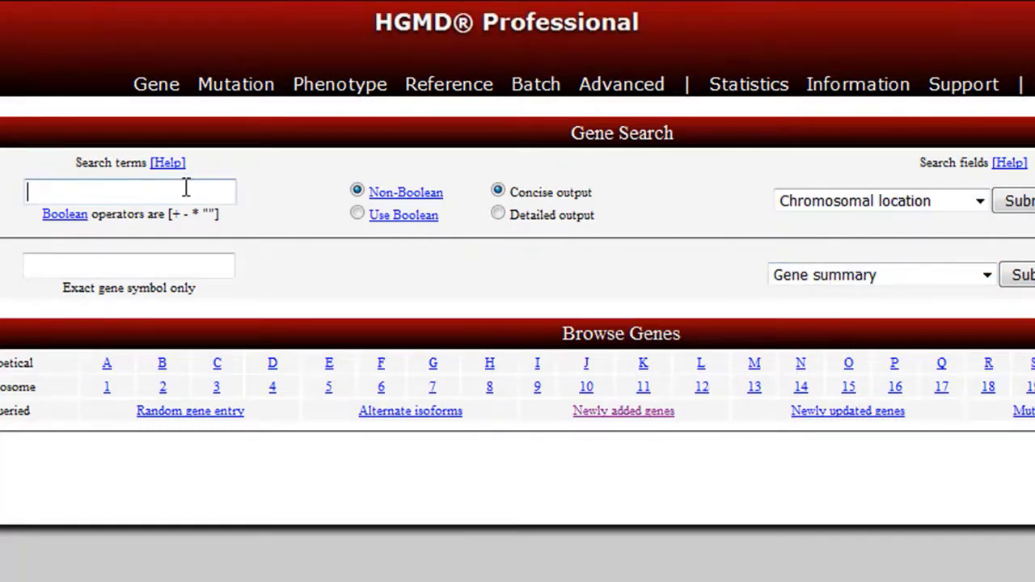
pyautogui.write('17')
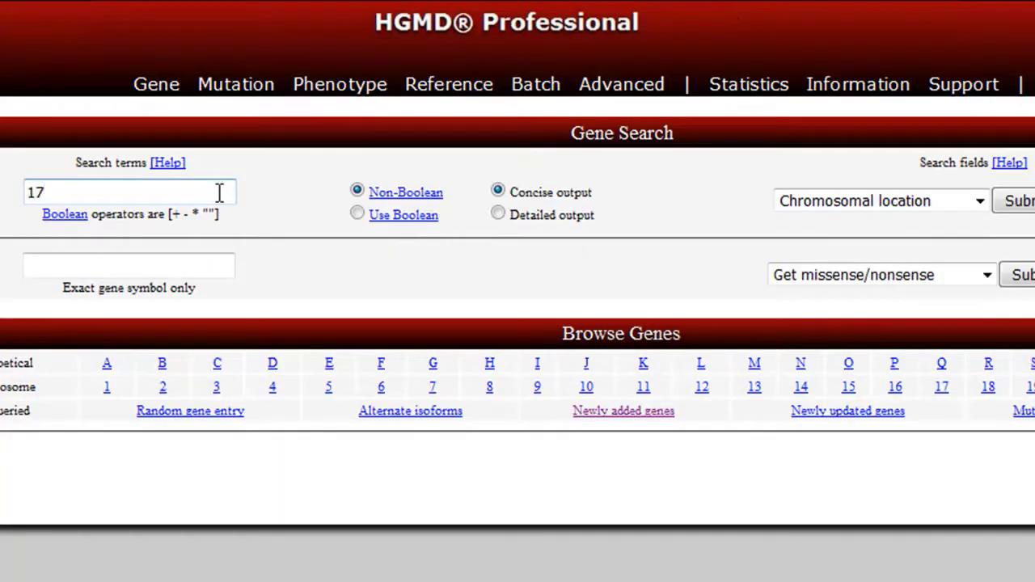
pyautogui.write('q21')
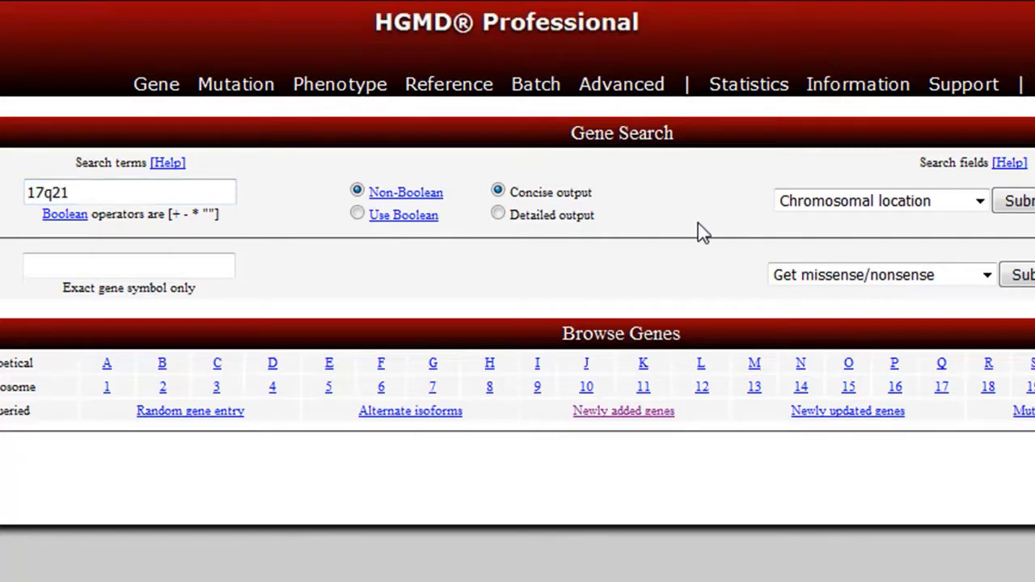
pyautogui.click(1032, 208)
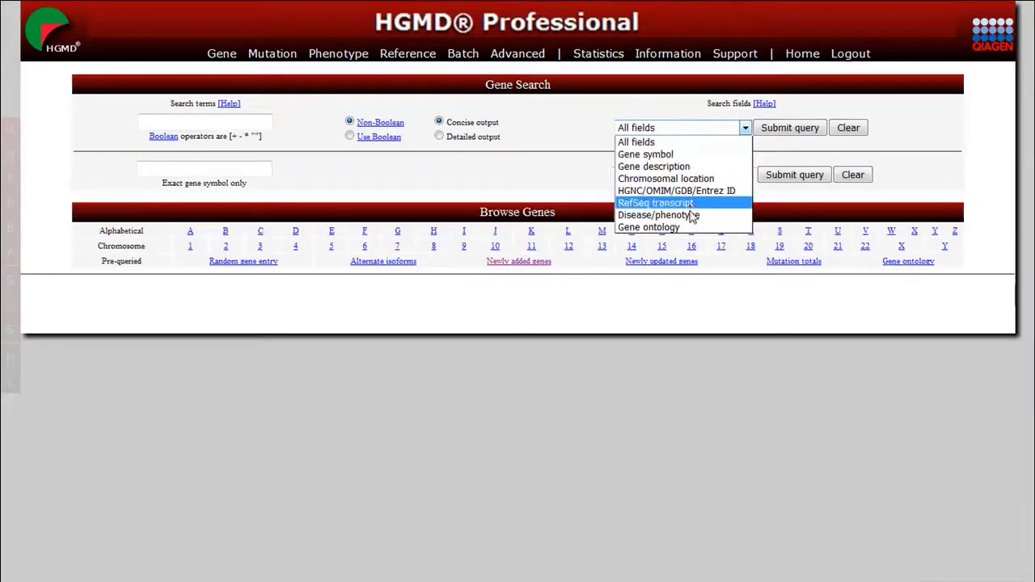
# Enter the search term cancer with the Disease/phenotype field selected.
pyautogui.click(693, 216)
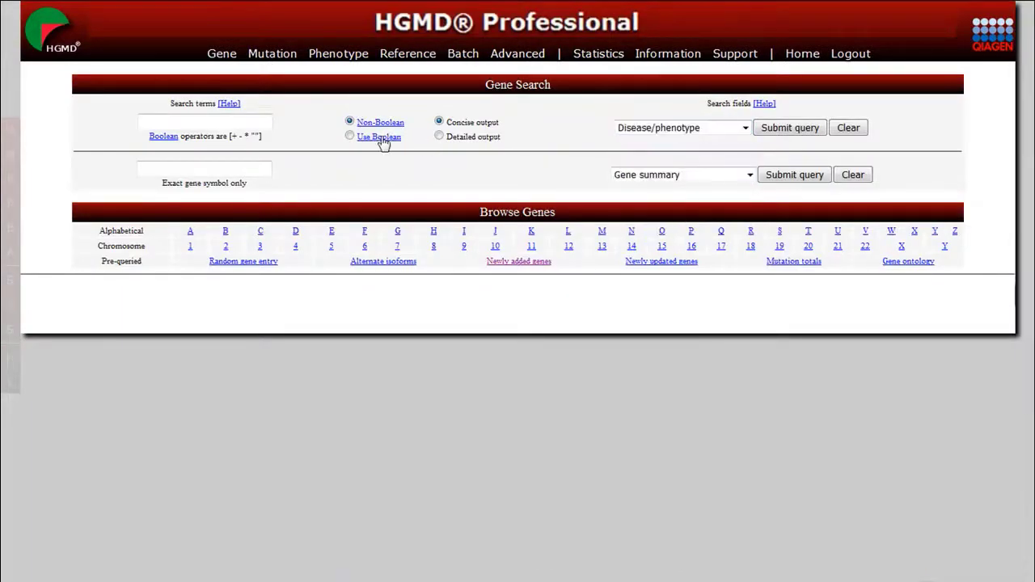
pyautogui.click(240, 121)
pyautogui.write('cancer')
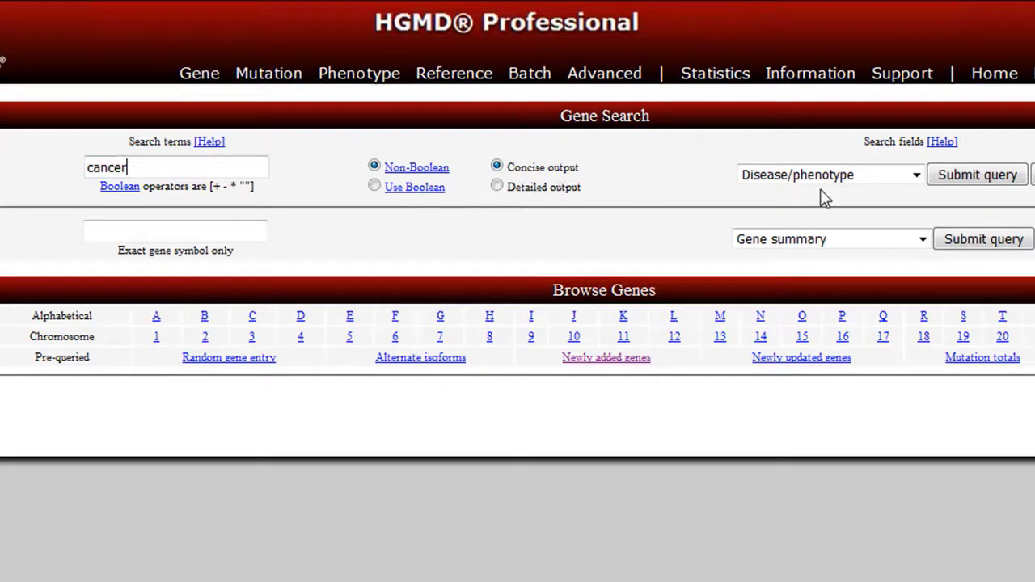
# Replace the term with segregation and search the Gene ontology field, returning 51 genes.
pyautogui.click(958, 180)
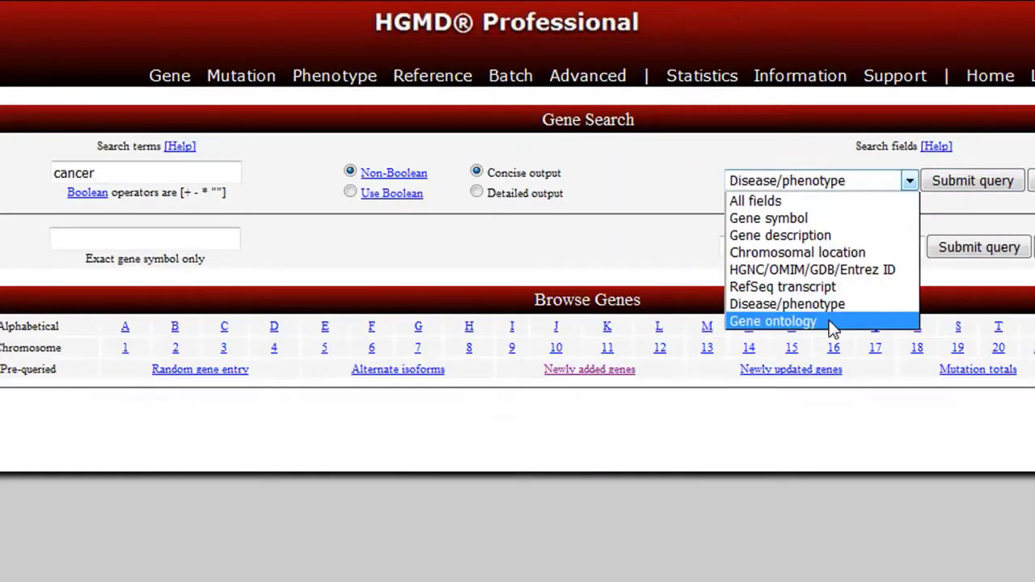
pyautogui.click(833, 326)
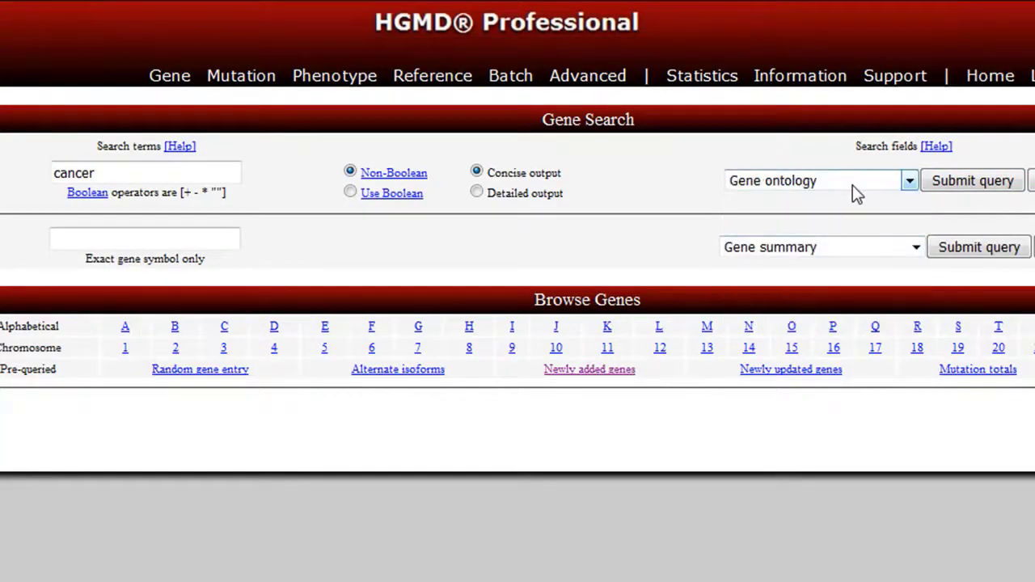
pyautogui.doubleClick(157, 172)
pyautogui.write('segregation')
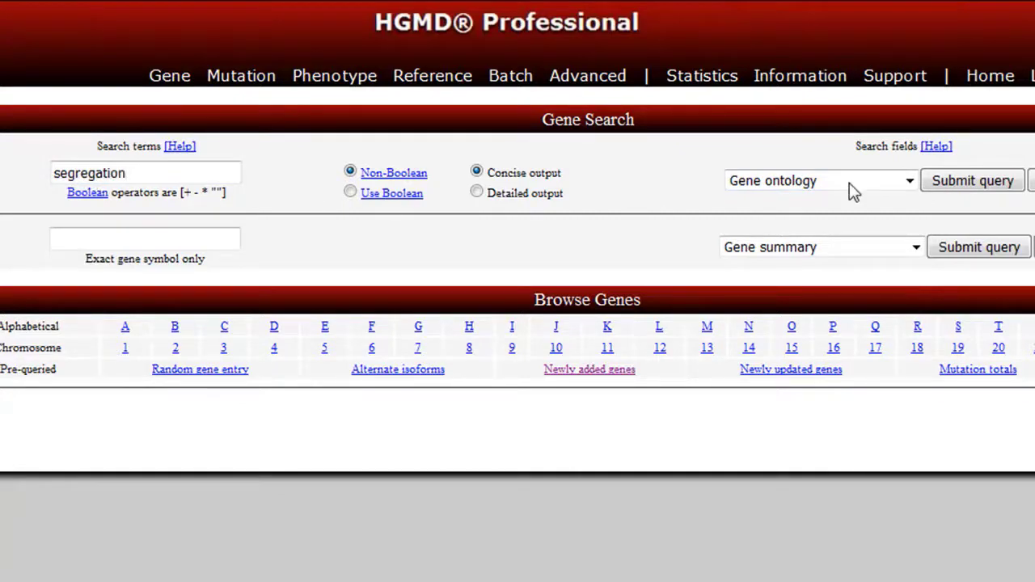
pyautogui.click(957, 182)
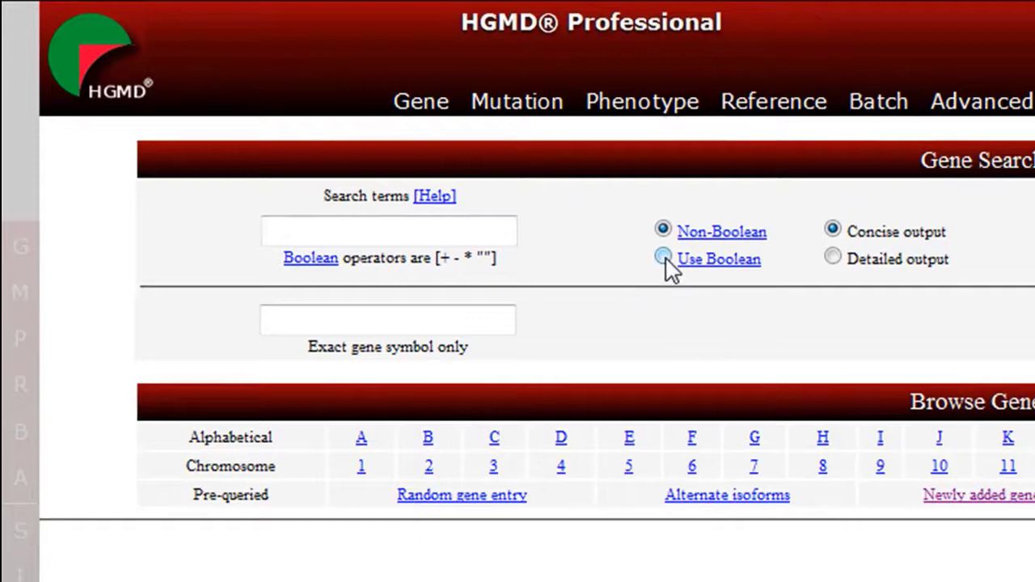
# Switch to Boolean mode and enter the query '+breast -cancer'.
pyautogui.click(663, 257)
pyautogui.click(450, 235)
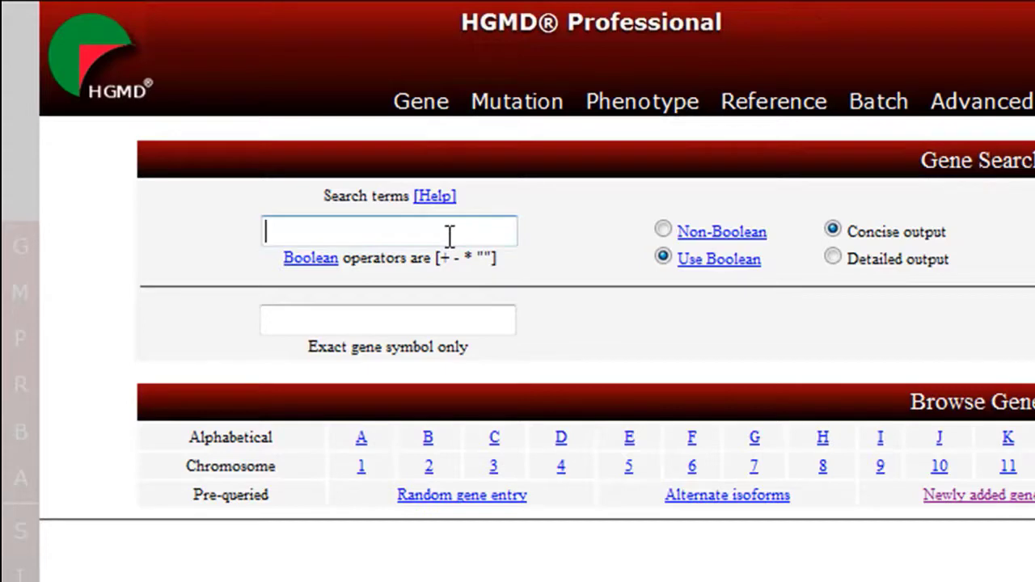
pyautogui.write('+breast +cancer')
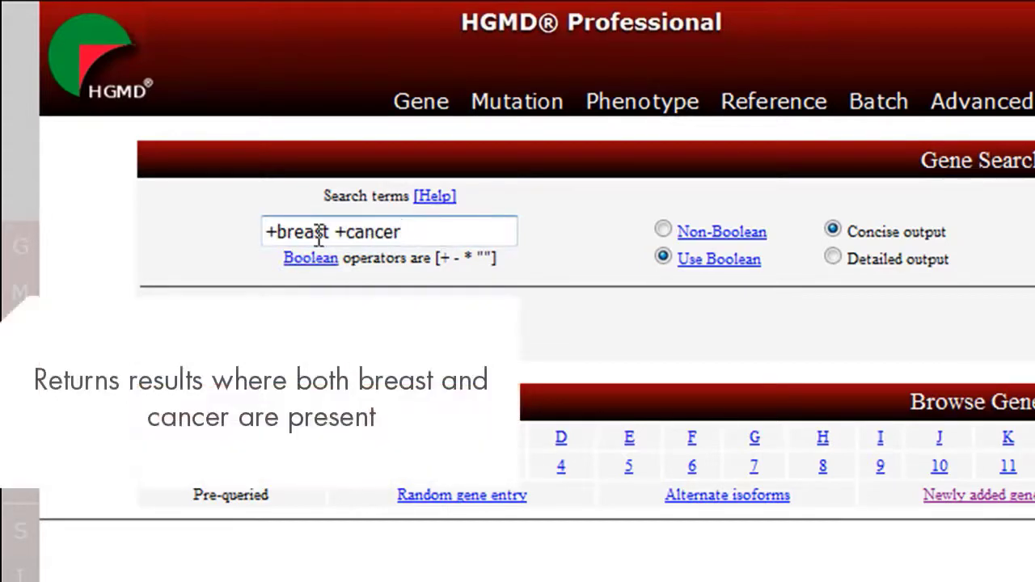
pyautogui.click(529, 270)
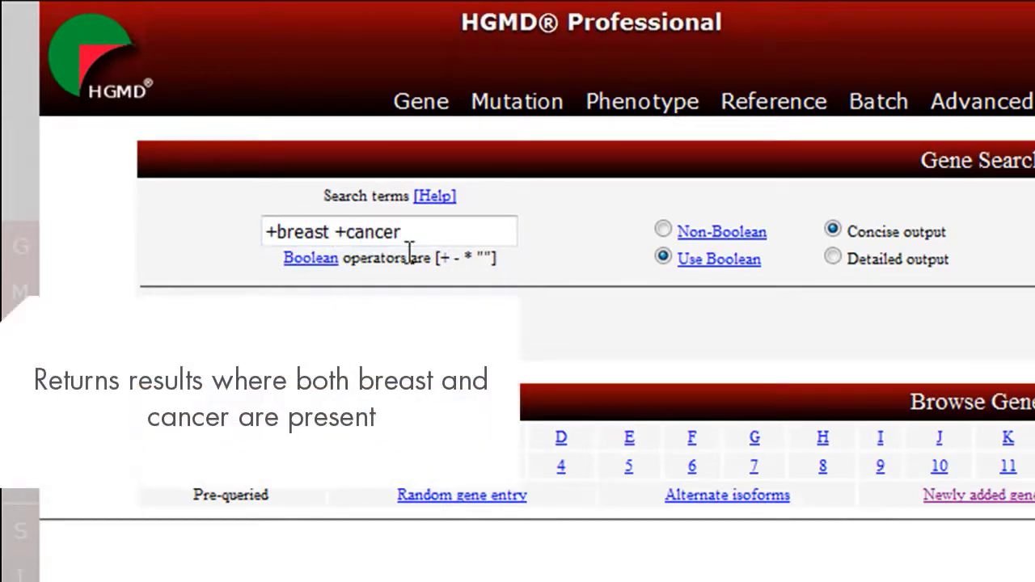
pyautogui.click(349, 231)
pyautogui.press('BackSpace')
pyautogui.write('-')
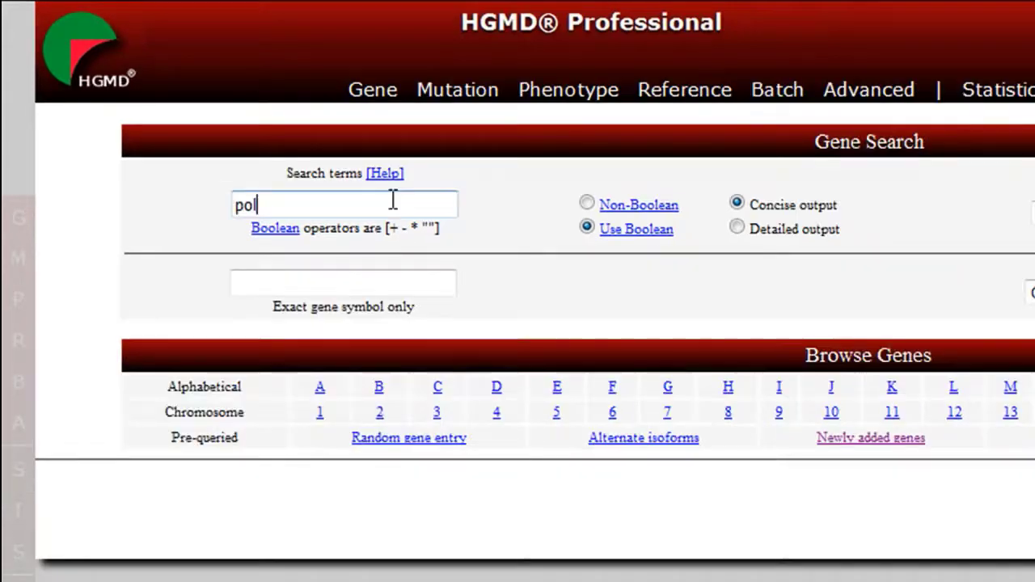
pyautogui.write('y')
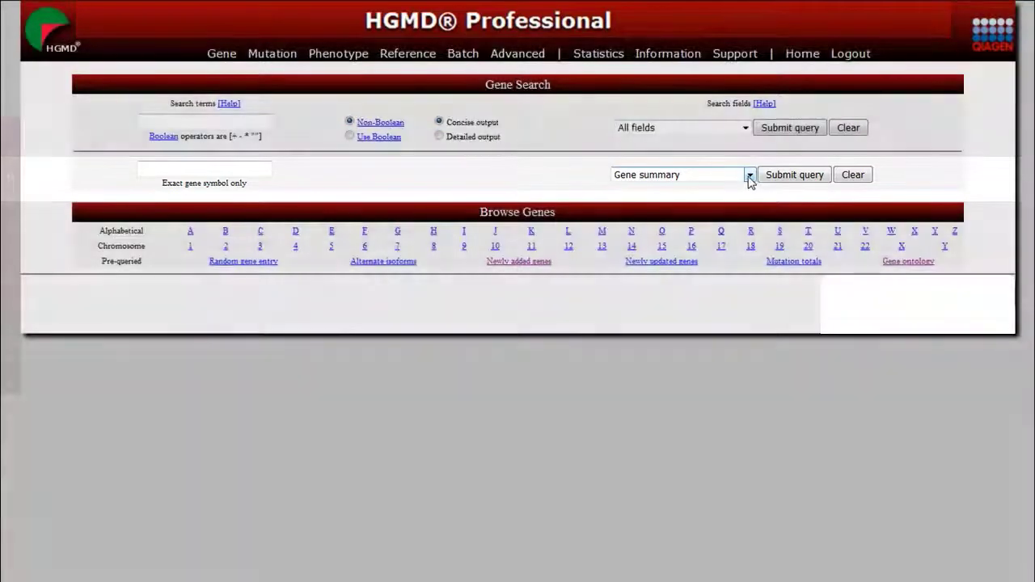
# Run an exact-symbol search for BRCA1 with Get missense/nonsense, listing 598 mutations.
pyautogui.click(750, 176)
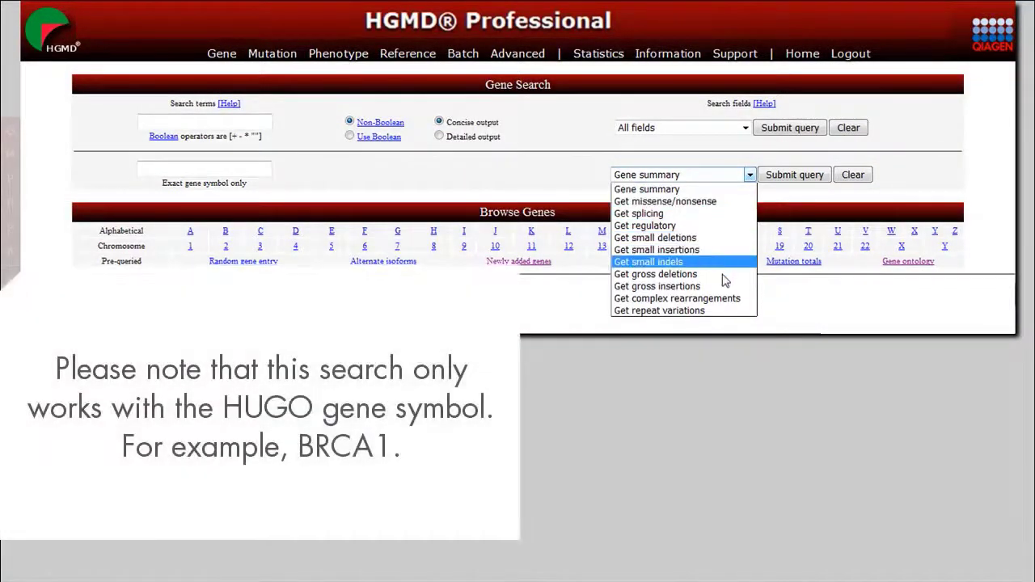
pyautogui.click(726, 191)
pyautogui.click(198, 170)
pyautogui.write('BRCA1')
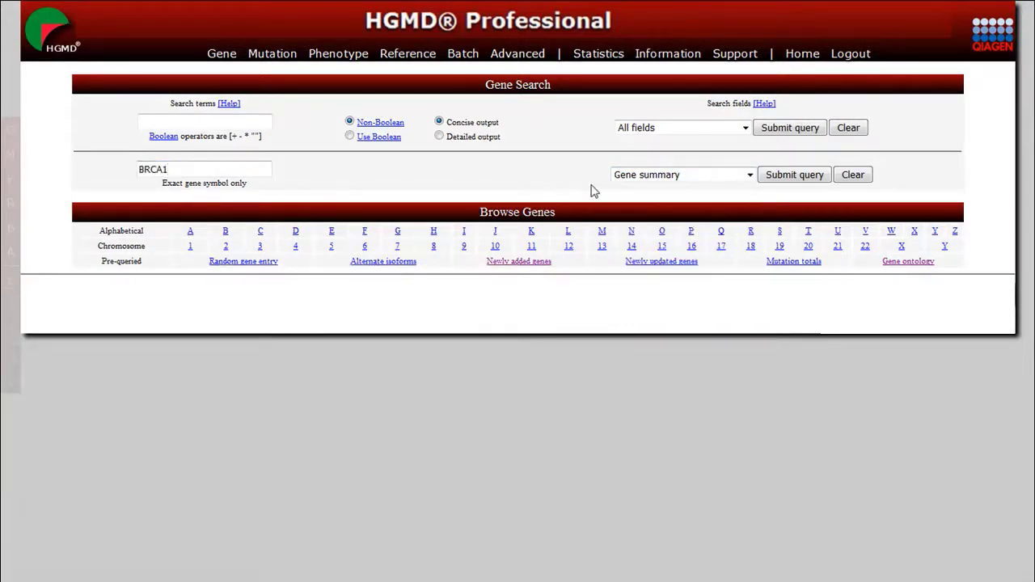
pyautogui.click(749, 174)
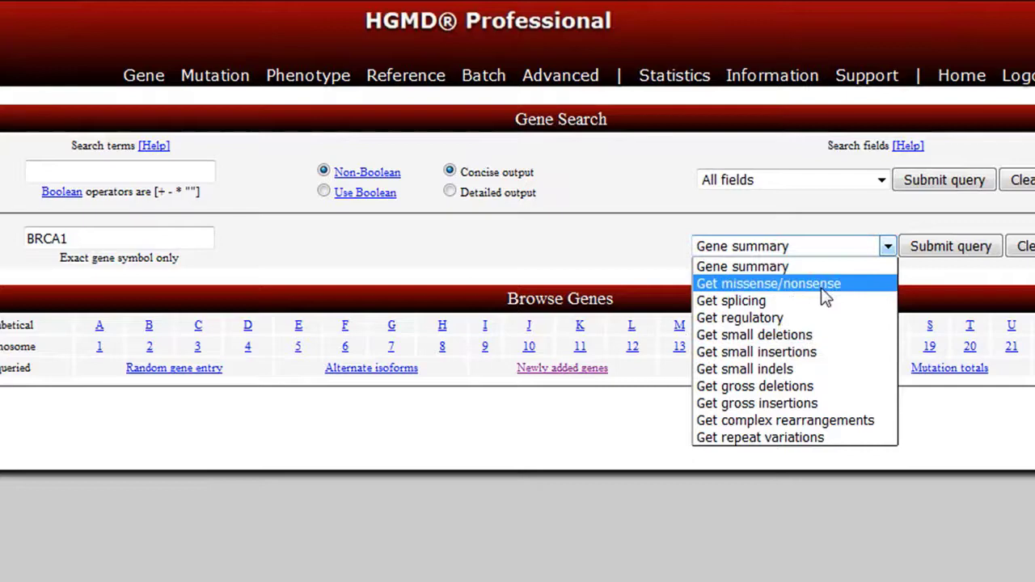
pyautogui.click(821, 290)
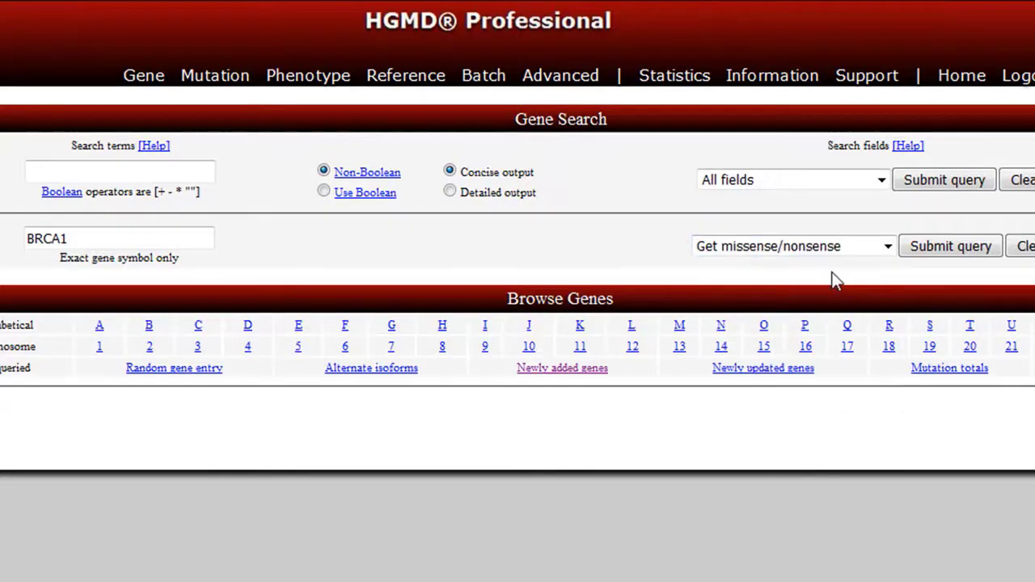
pyautogui.click(919, 261)
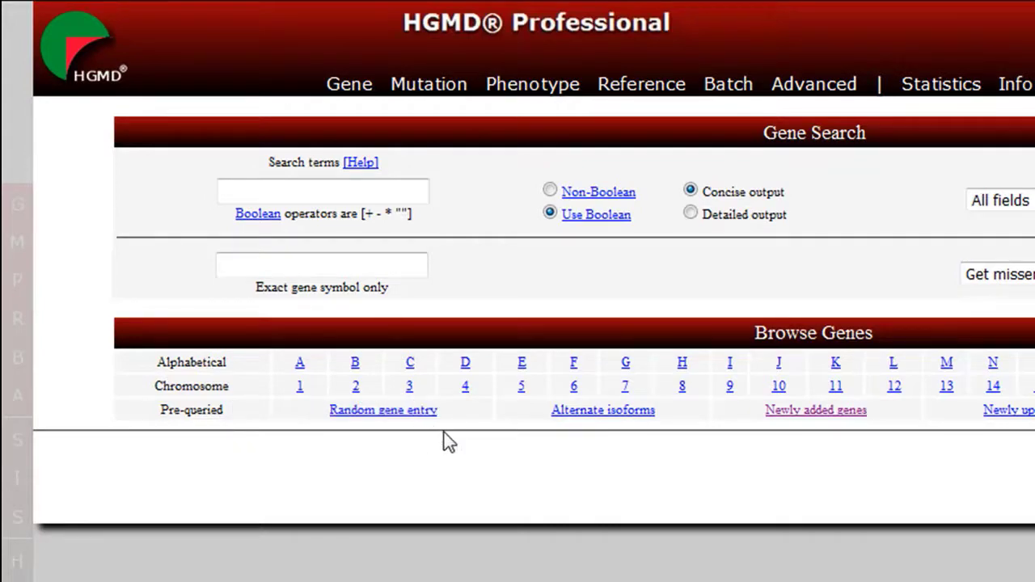
pyautogui.hscroll(5, 739, 474)
pyautogui.hscroll(7, 572, 389)
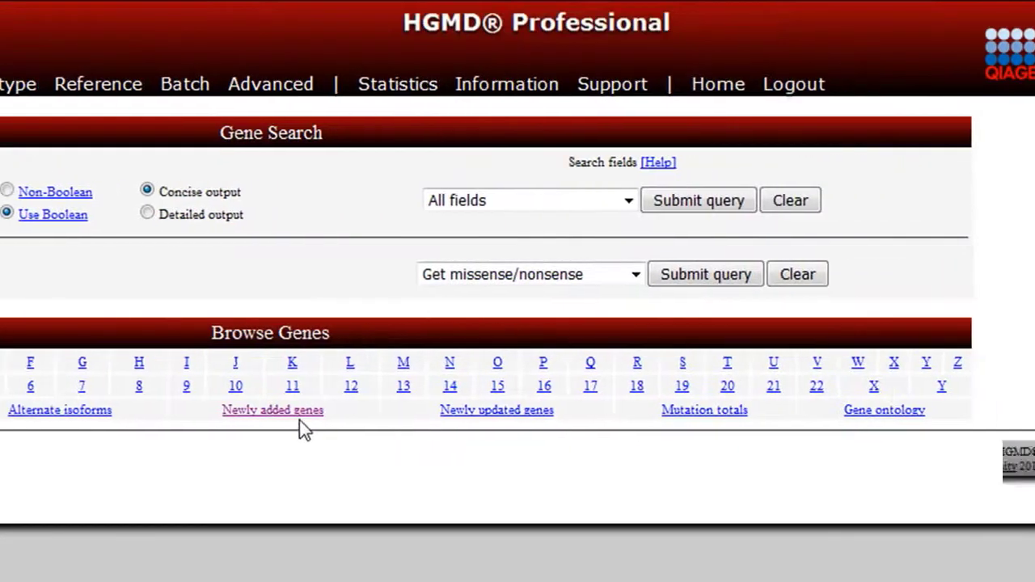